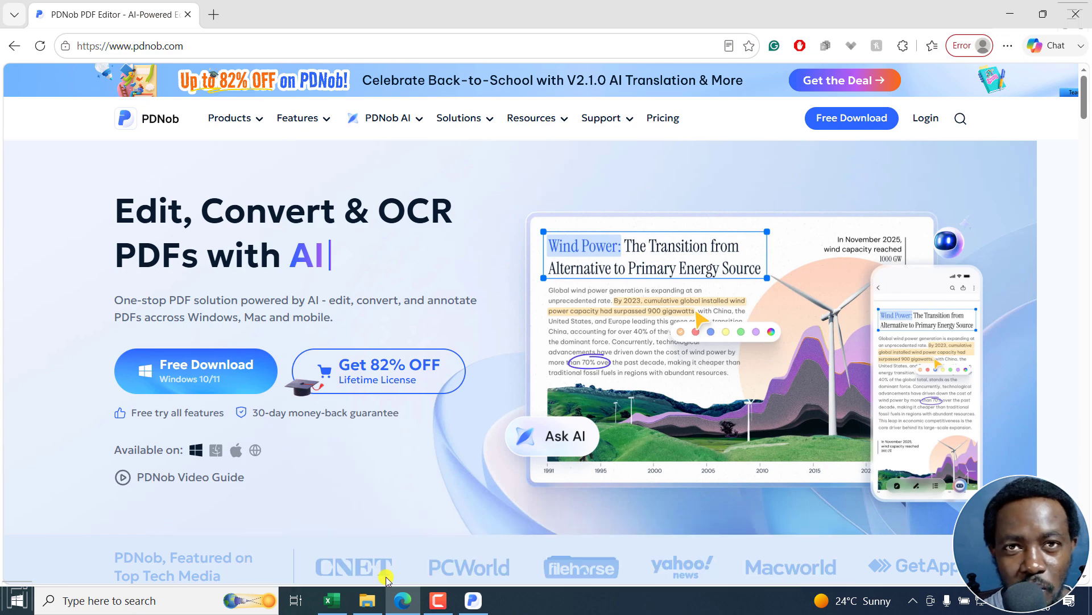
View "8 Subtitling Jobs You Can Get Hired for Using Subtitle Edit - Scanned.pdf" from the desktop's PDF folder in Edge
click(367, 600)
click(484, 184)
double_click(484, 184)
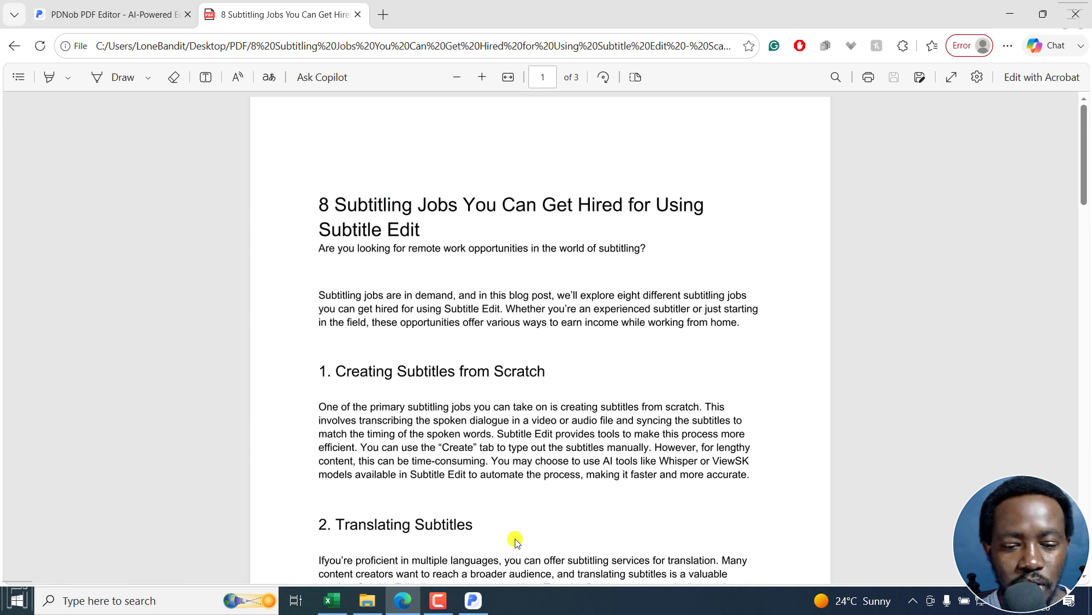
Switch to PDNob and open "8 Subtitling Jobs You Can Get Hired for Using Subtitle Edit - Scanned.pdf" from the PDF folder
click(473, 601)
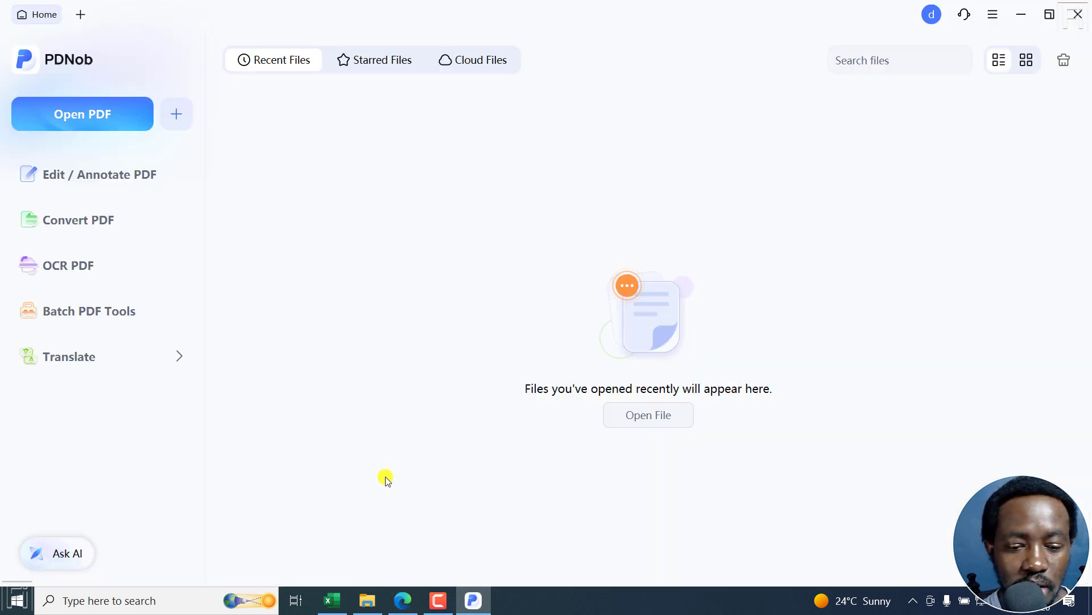
click(368, 602)
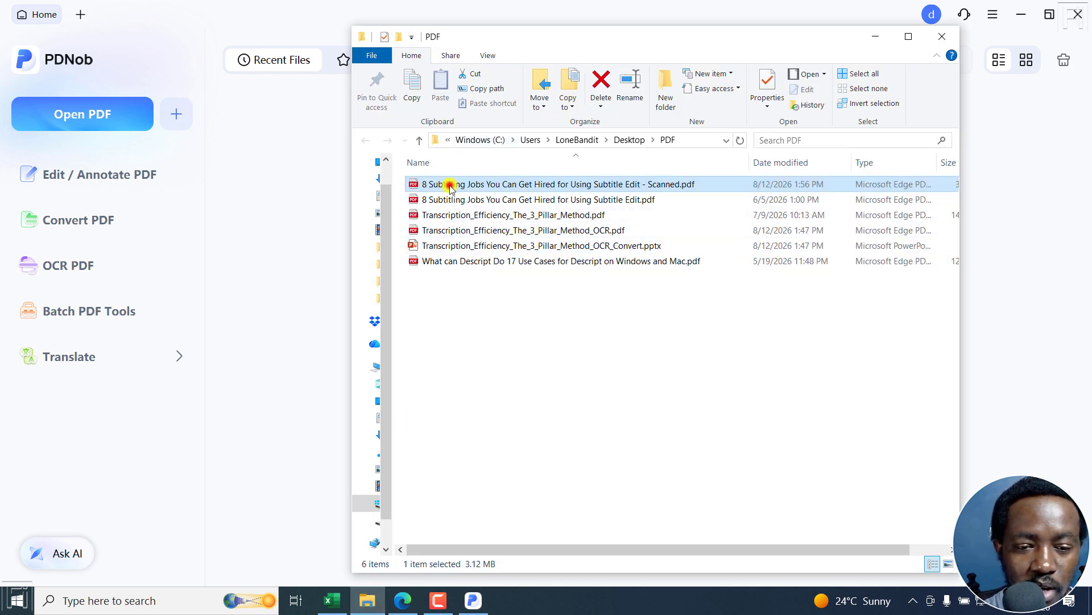
drag(446, 182, 281, 188)
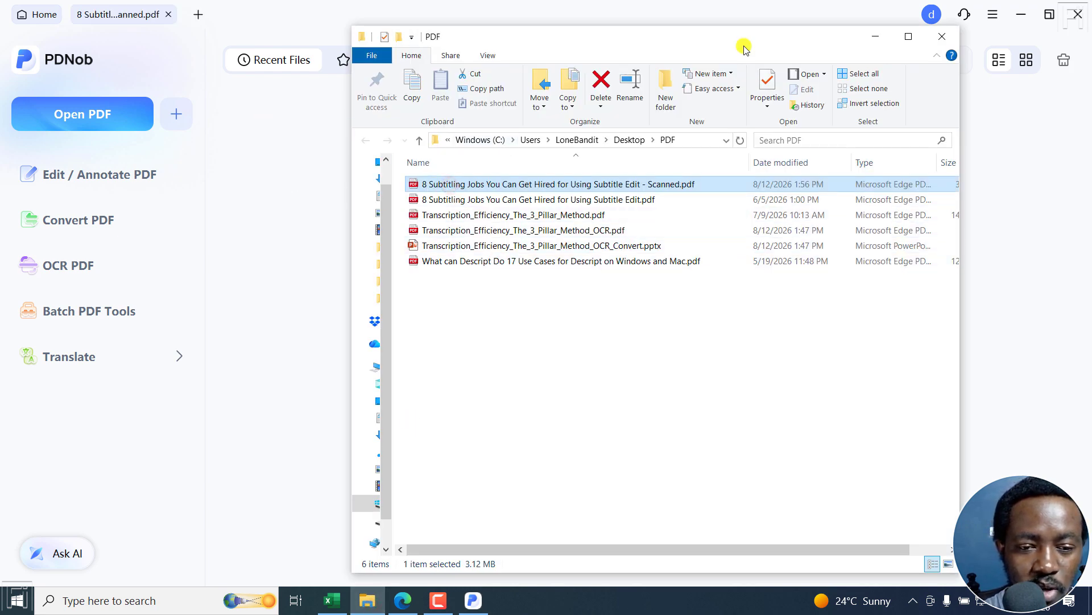
click(875, 37)
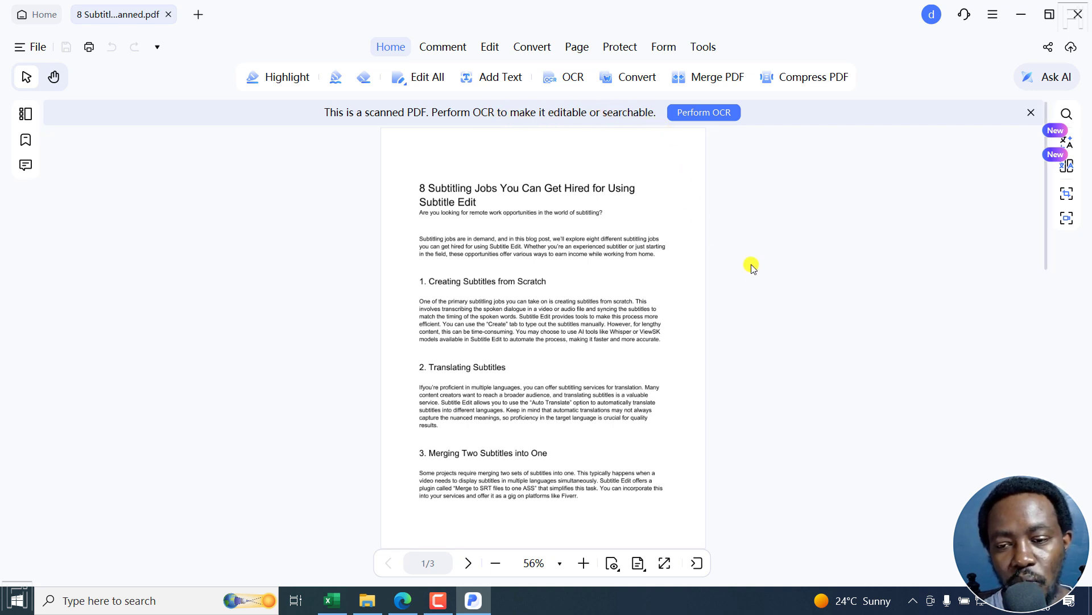
Run OCR to editable text on all pages with English as document language, and select the first page's recognized text block
click(713, 114)
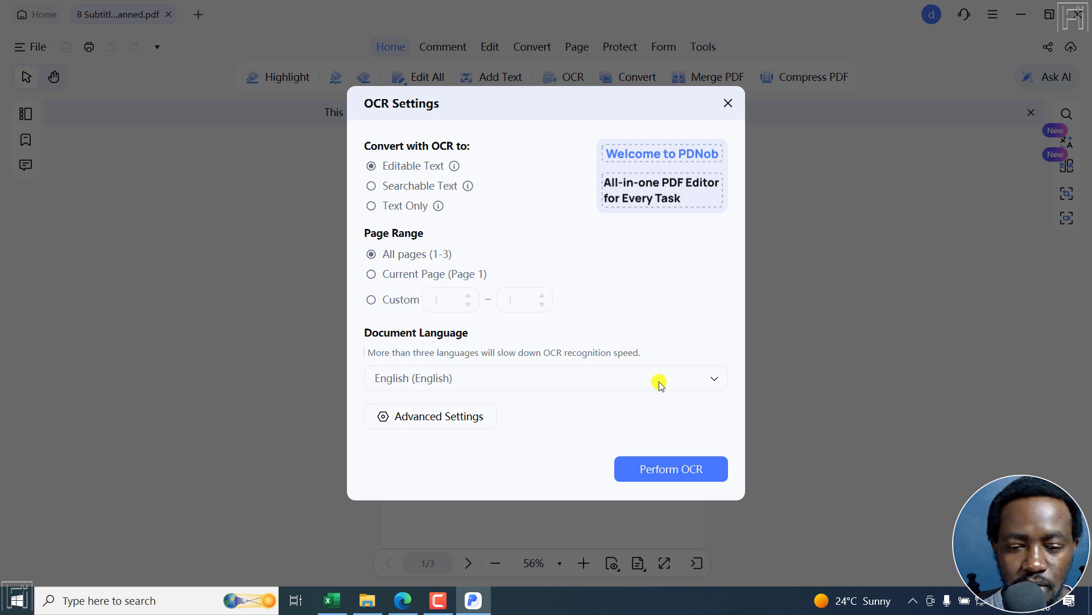
click(678, 472)
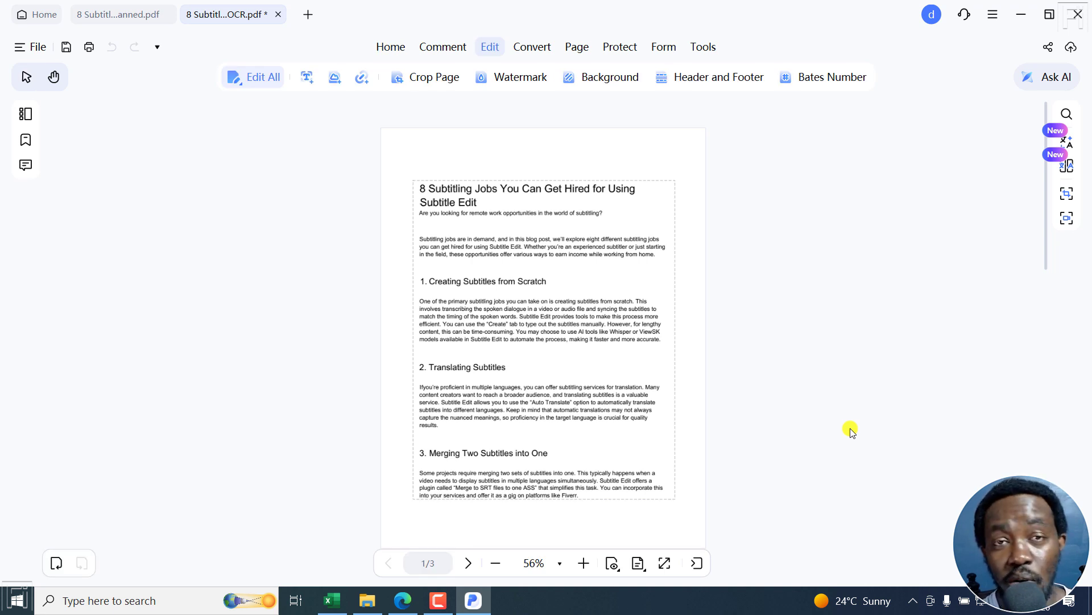
click(459, 241)
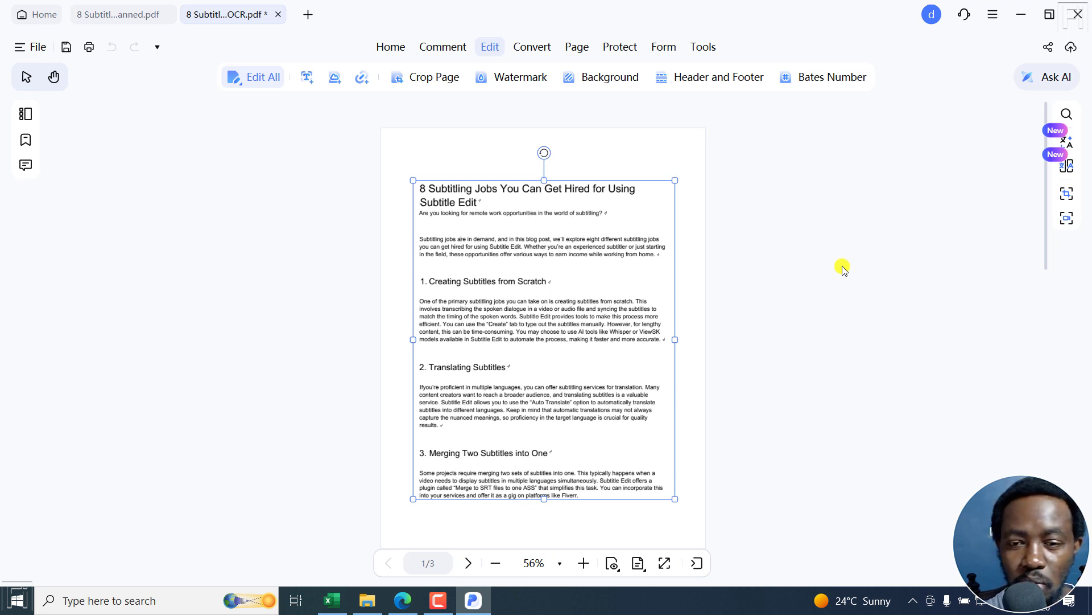
Open the AI Translator's whole-document settings and review the available translation quality levels
click(1066, 139)
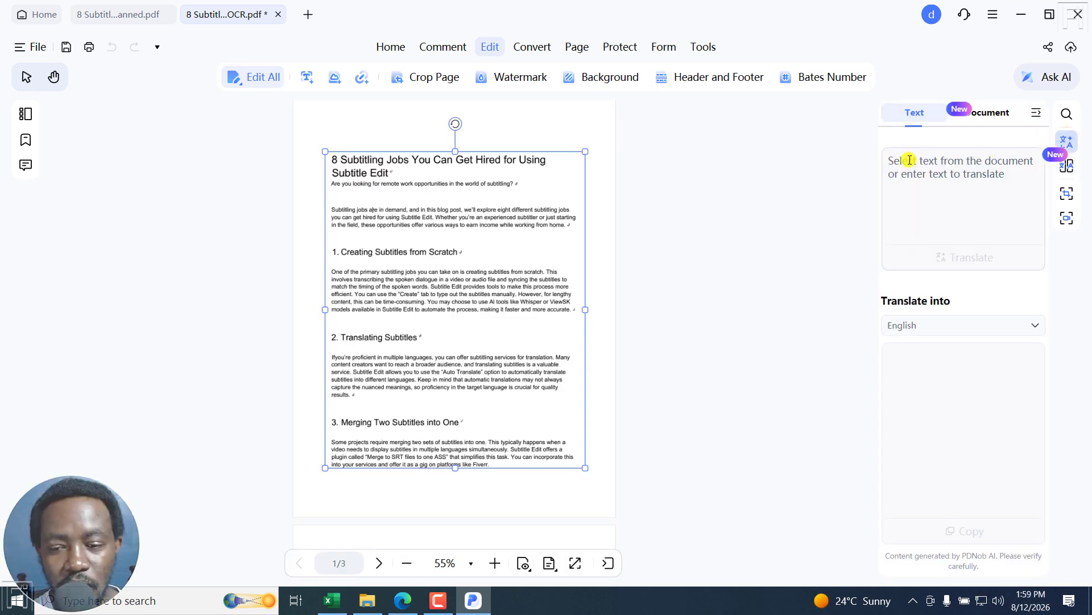
click(976, 113)
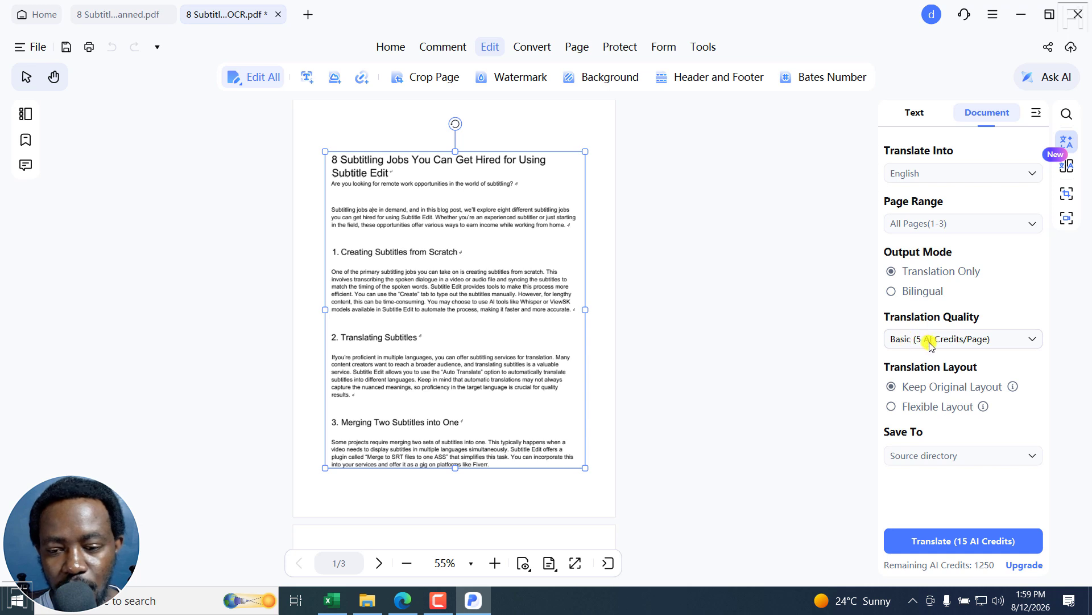
click(1022, 341)
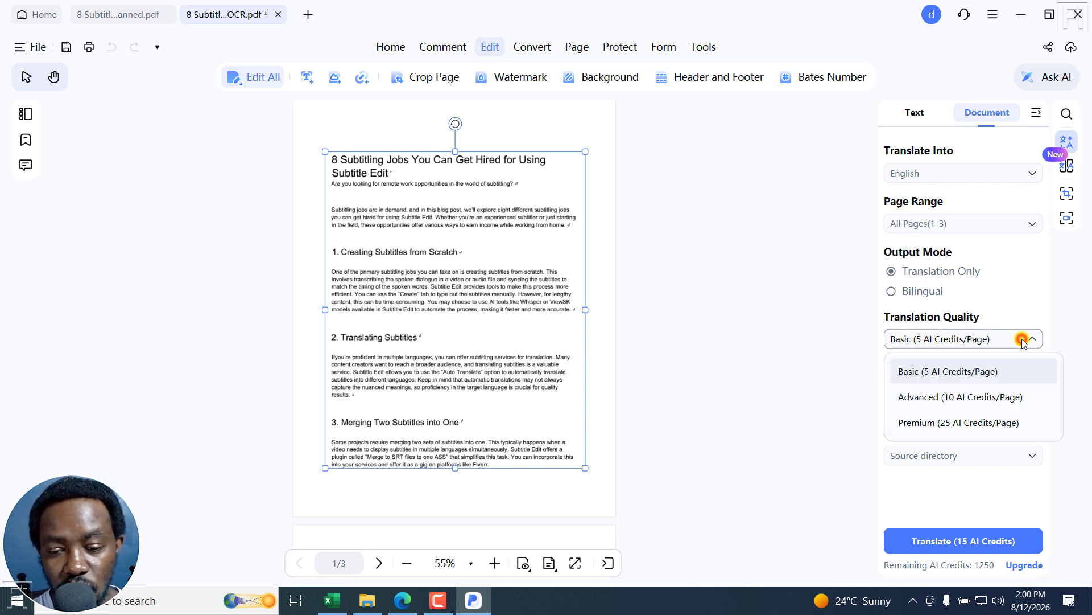
click(1038, 312)
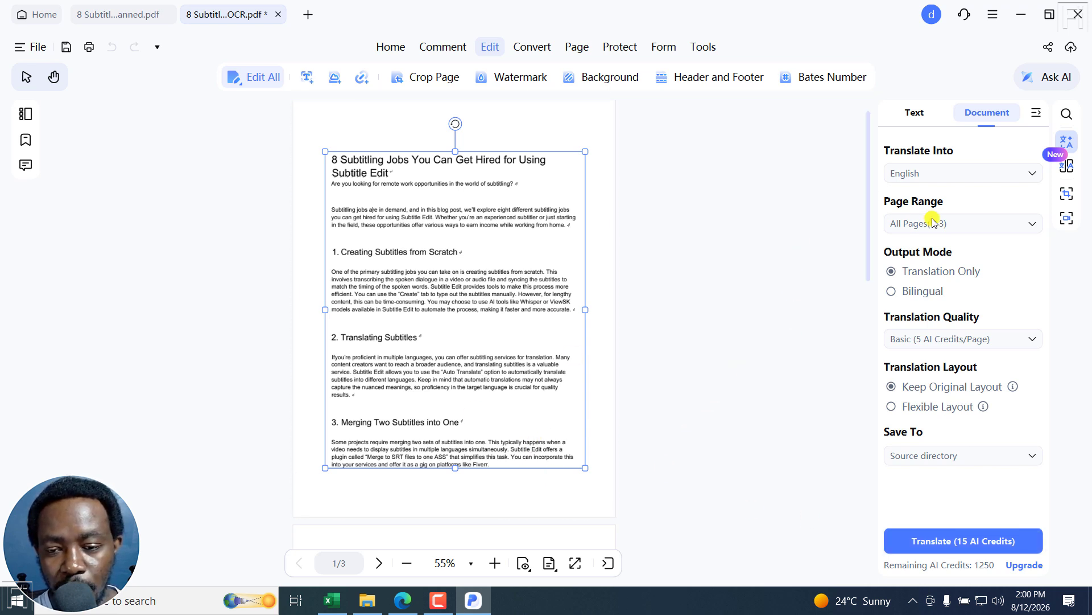
Set the target language of the document translation to Spanish
click(1030, 173)
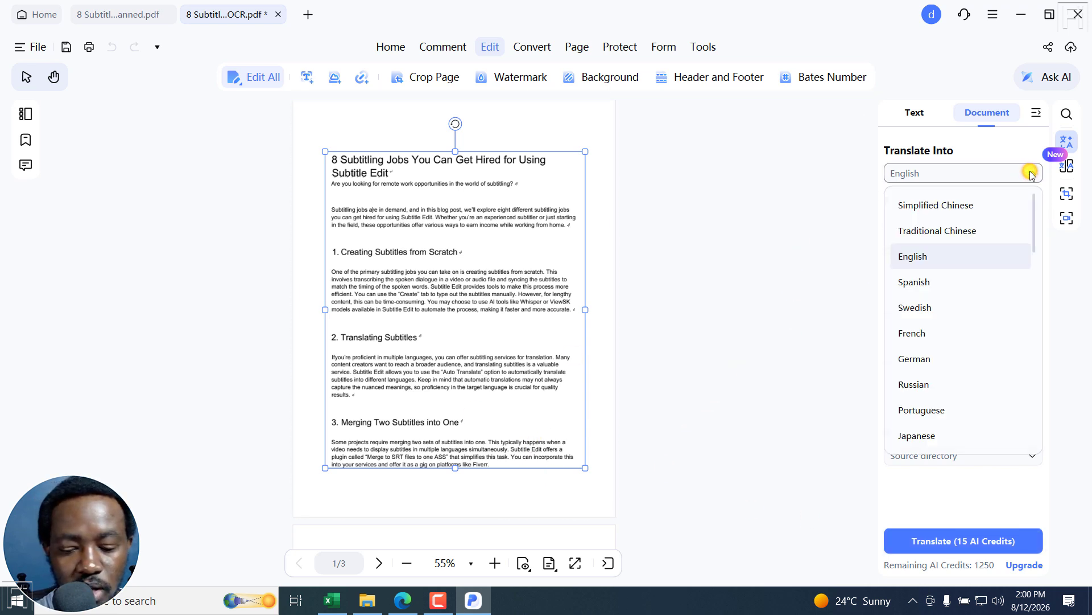
key(Down)
key(Down)
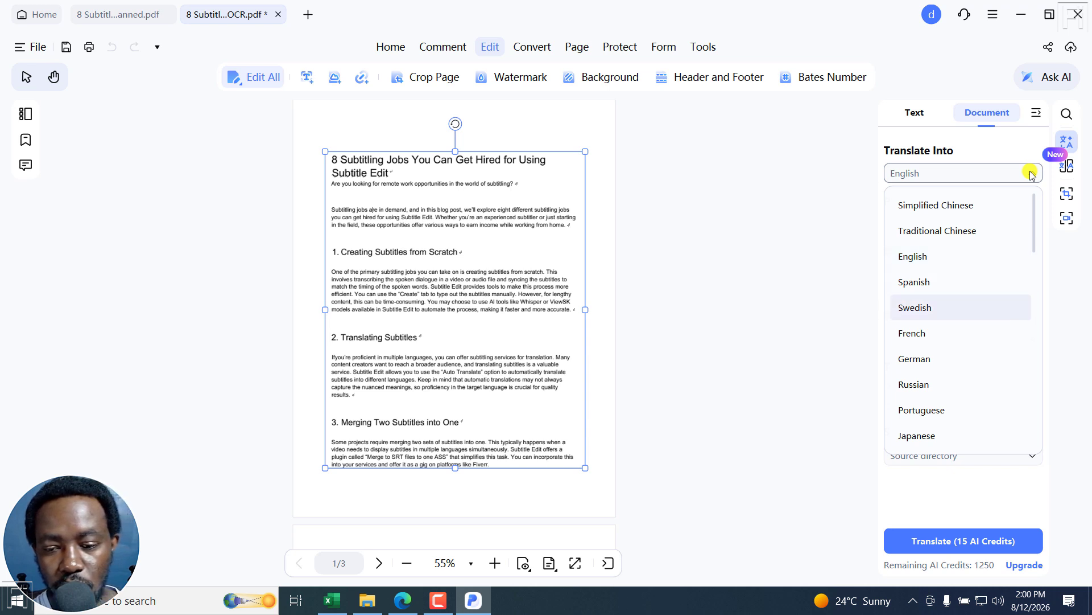
drag(1035, 207, 1058, 215)
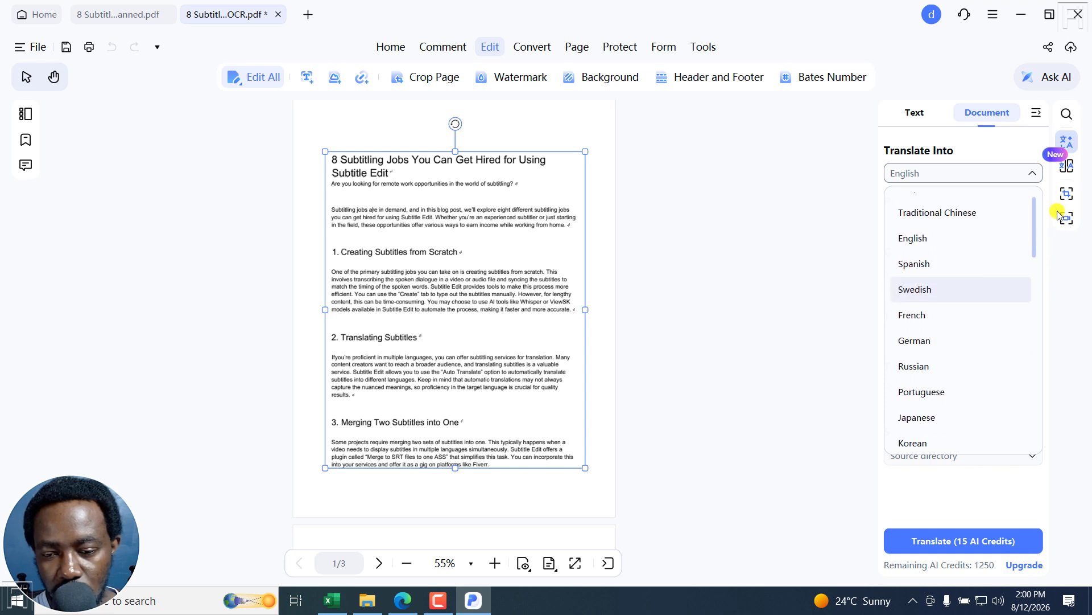
click(910, 263)
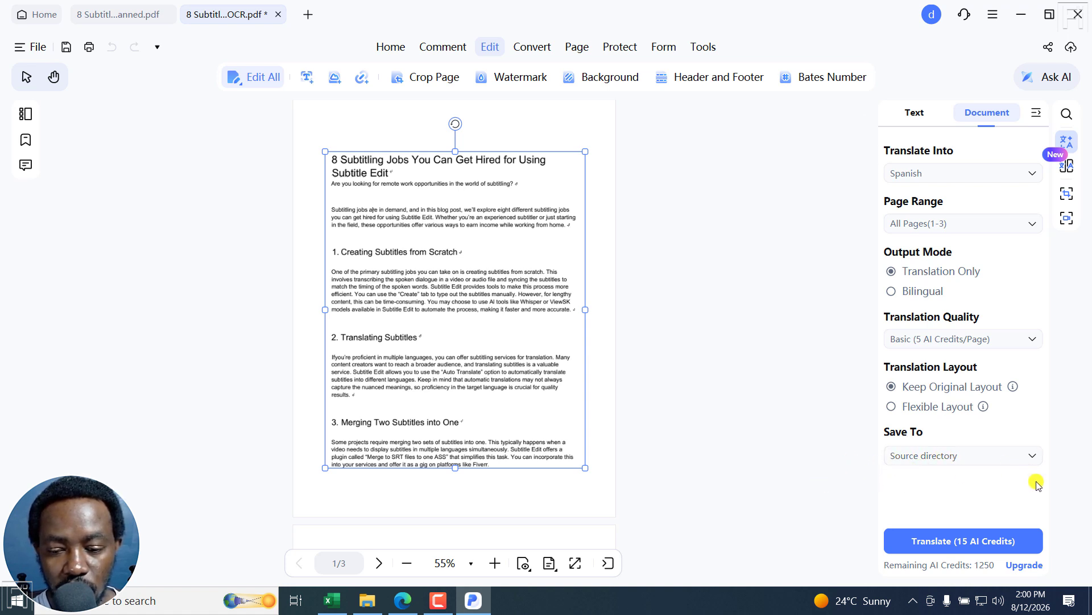
Request the translation and save the OCR result as "8 Subtitling Jobs You Can Get Hired for Using Subtitle Edit - Scanned_OCR.pdf"
click(937, 545)
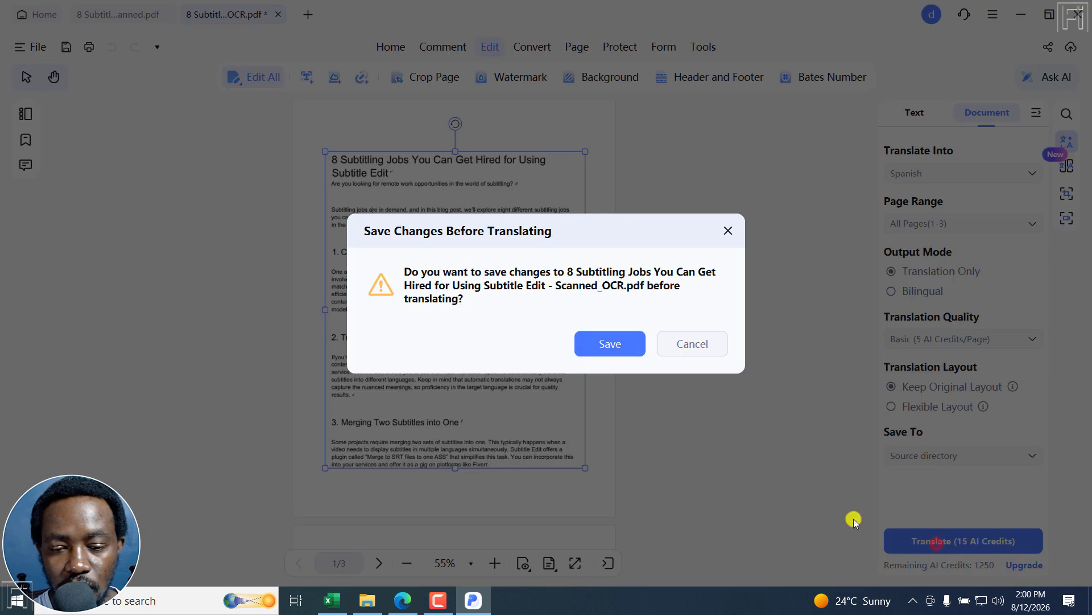
click(604, 345)
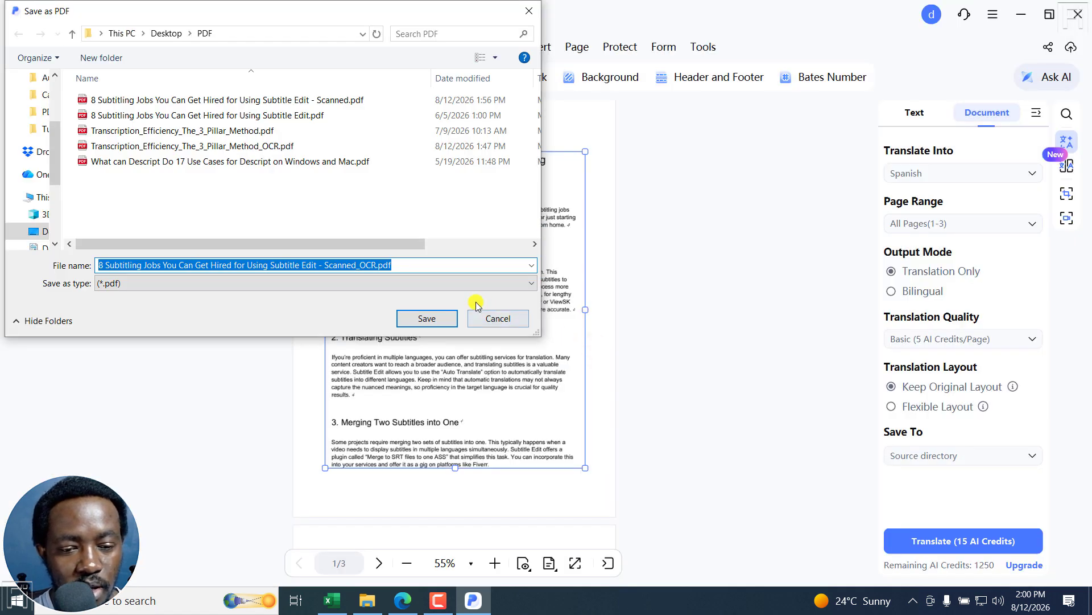
click(427, 318)
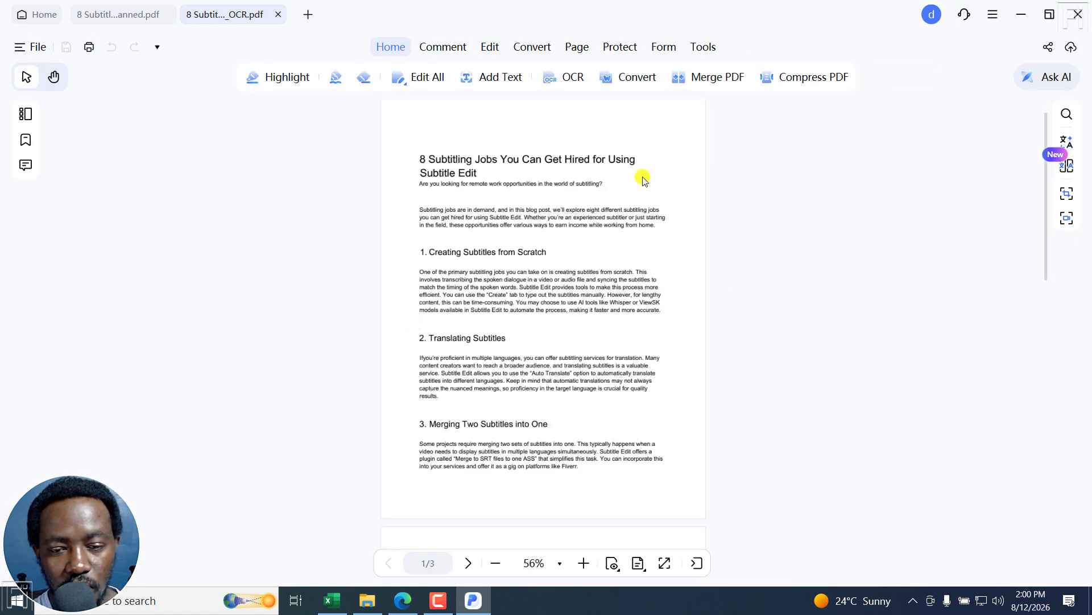
Translate all pages of the saved OCR document into Spanish with AI Translator at Basic quality, and open the translated file
click(1066, 140)
click(984, 112)
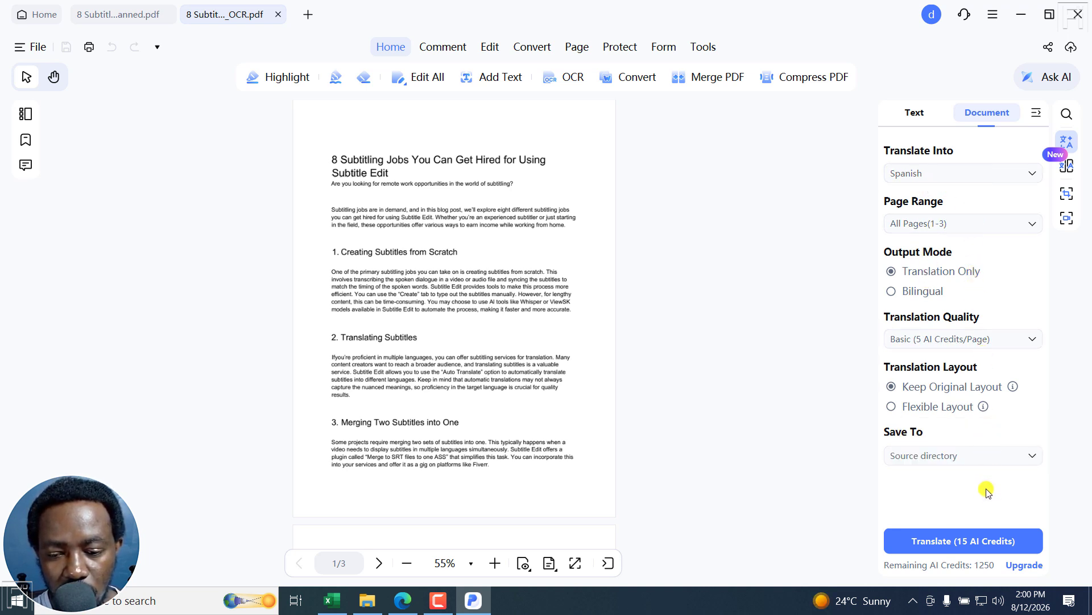
click(941, 540)
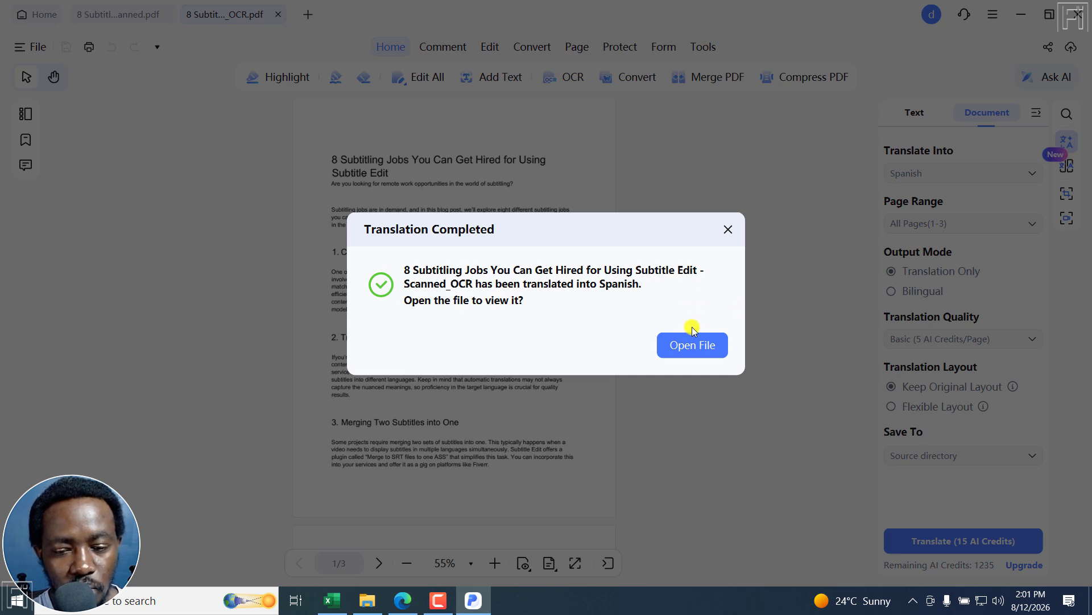
click(691, 345)
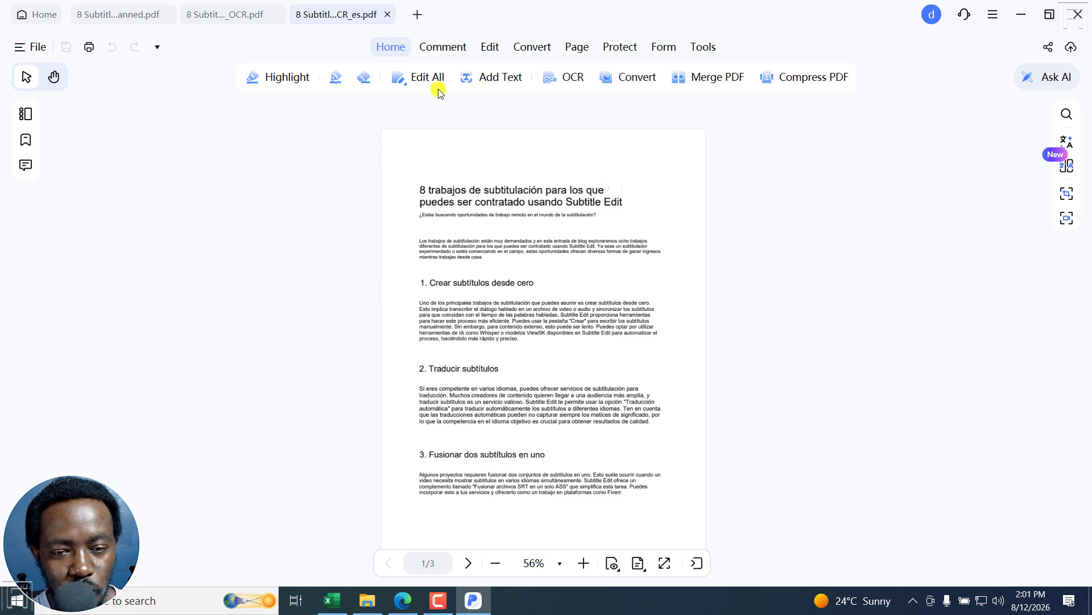
Examine the Spanish translation at 150% zoom, from the title and introduction on to section 4
click(583, 565)
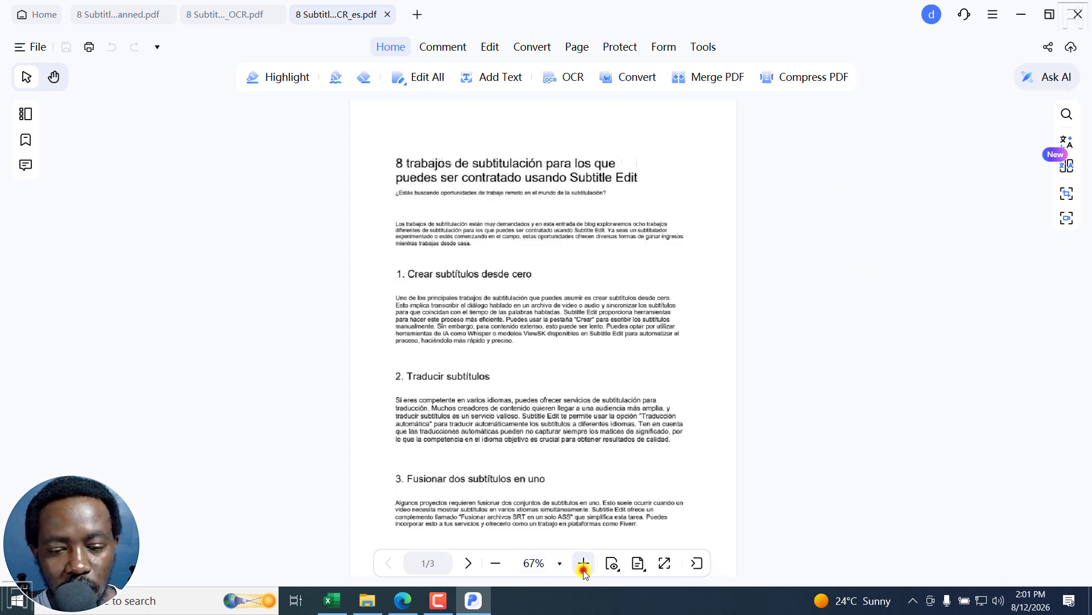
click(583, 569)
drag(1045, 188, 1044, 141)
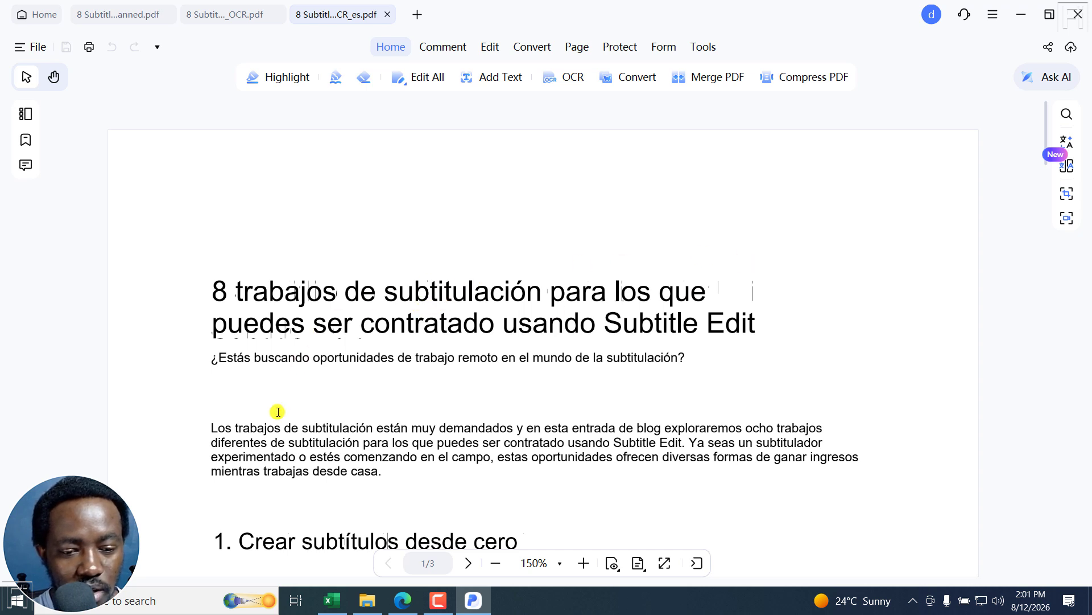
click(244, 360)
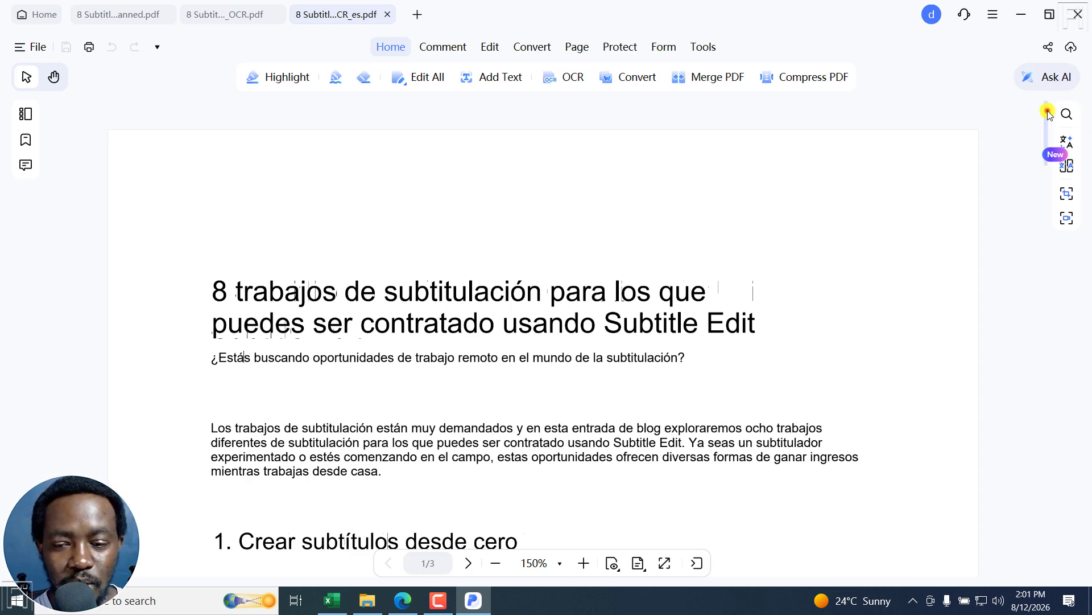
mouse_move(1048, 111)
mouse_down()
mouse_move(1049, 239)
mouse_move(1061, 254)
mouse_up()
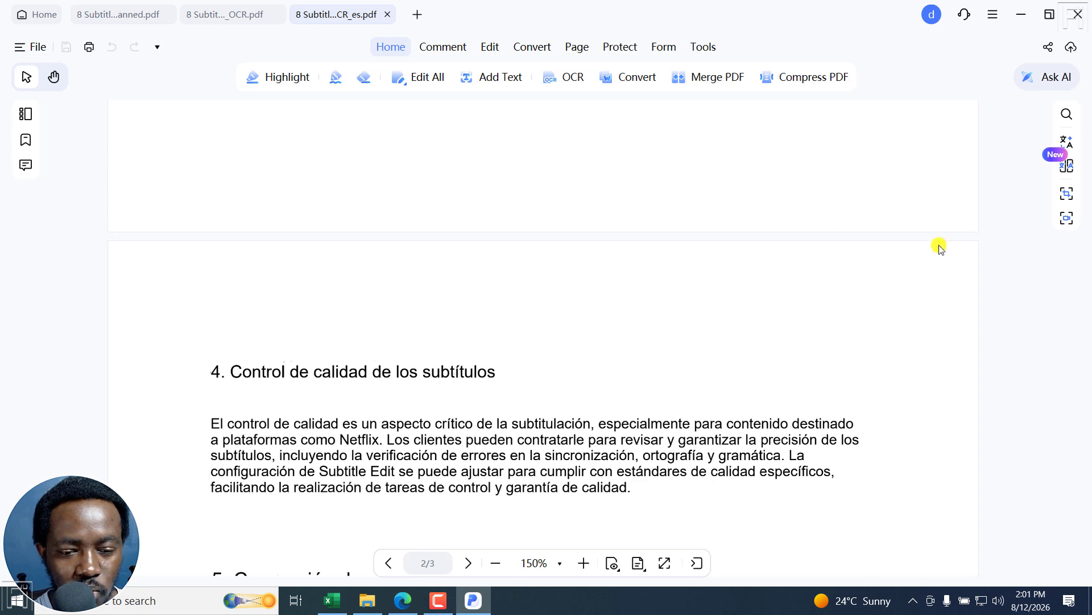
Compare the English OCR document with its Spanish translation through to the last page, checking text and layout
click(227, 14)
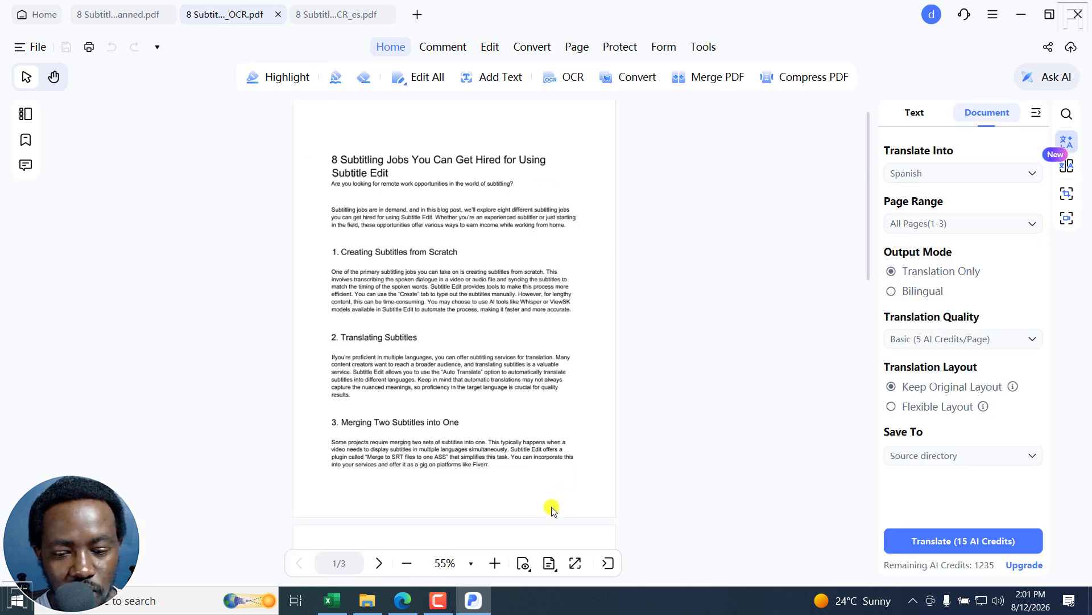
click(494, 563)
click(494, 563)
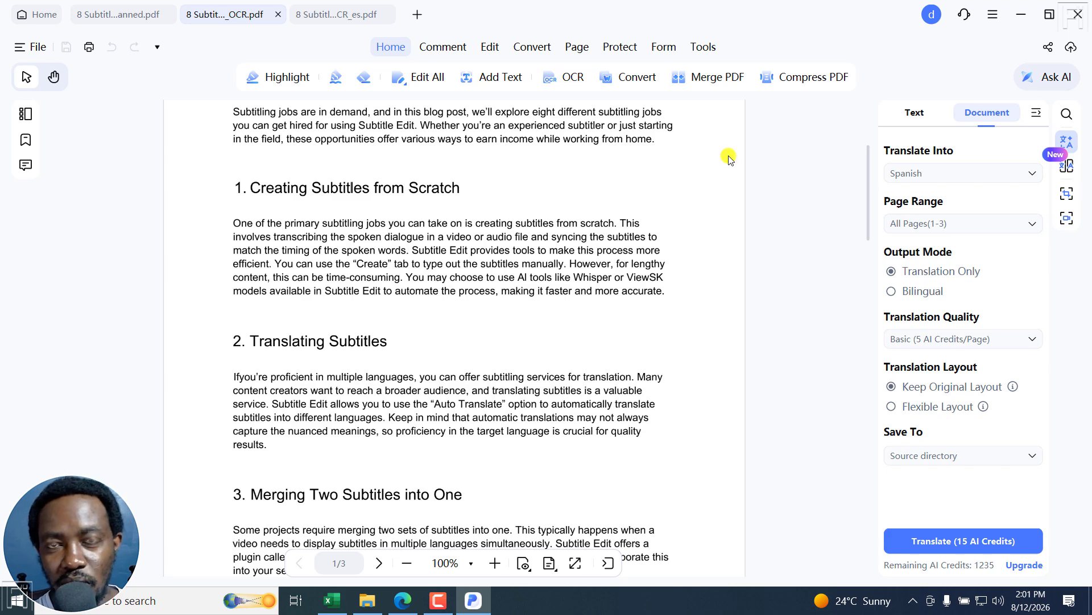
click(326, 13)
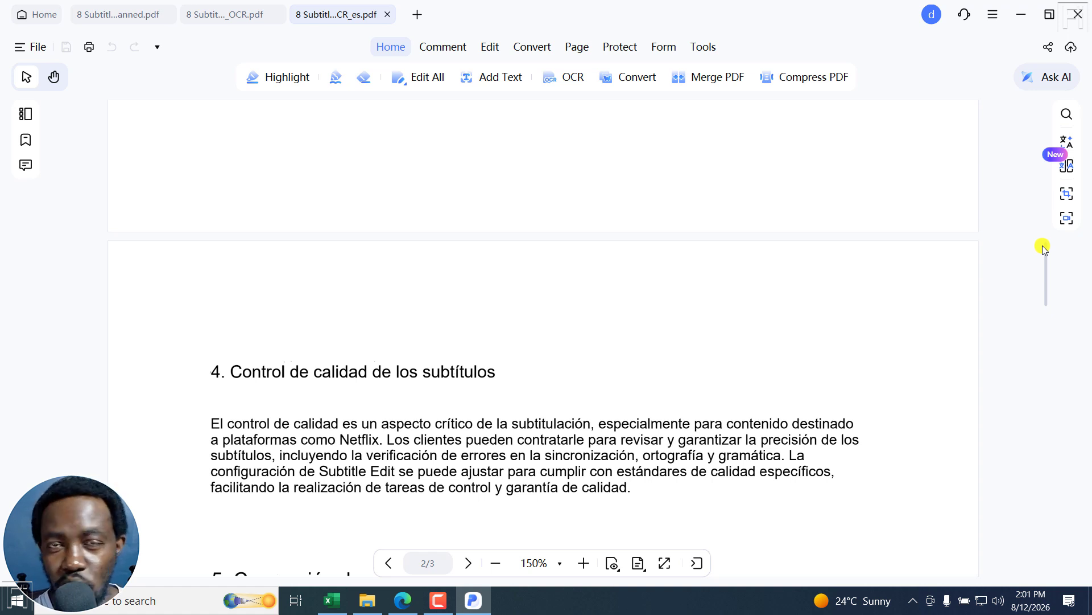
drag(1046, 256, 1036, 512)
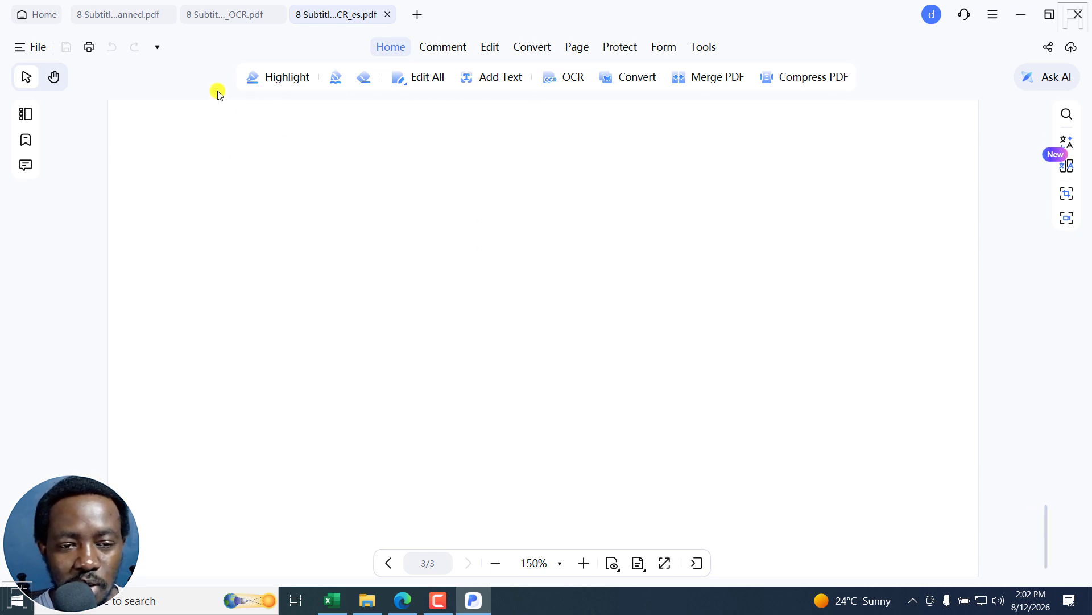
click(228, 14)
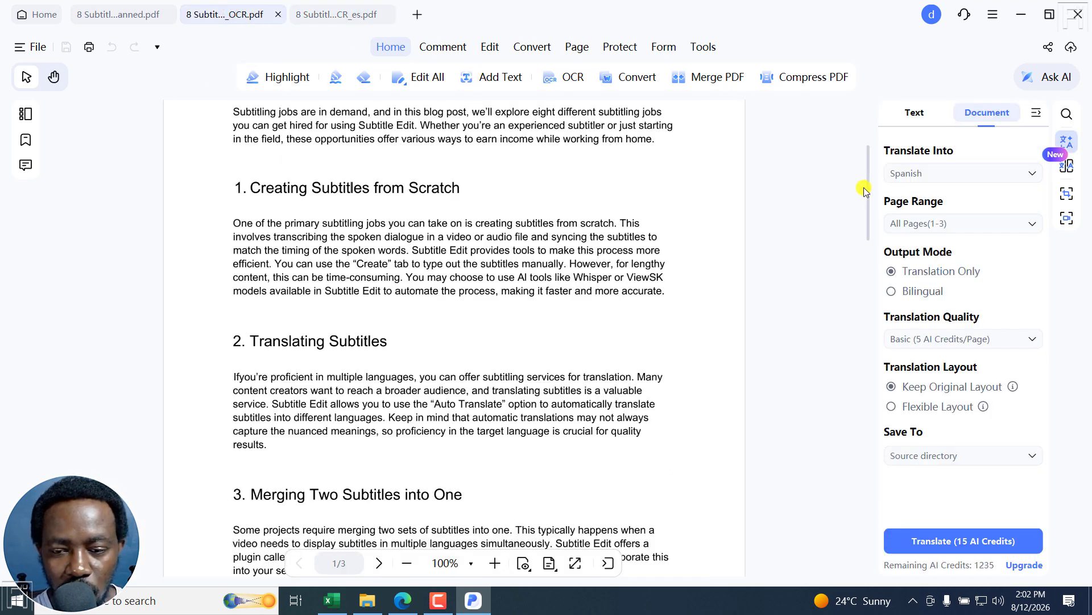
drag(864, 191, 887, 449)
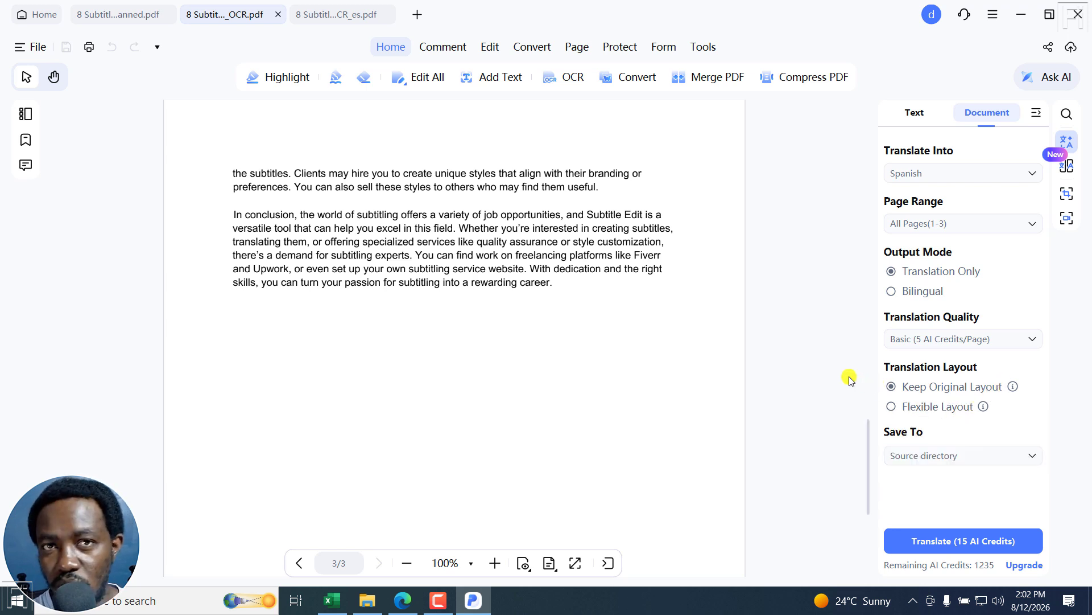
click(339, 13)
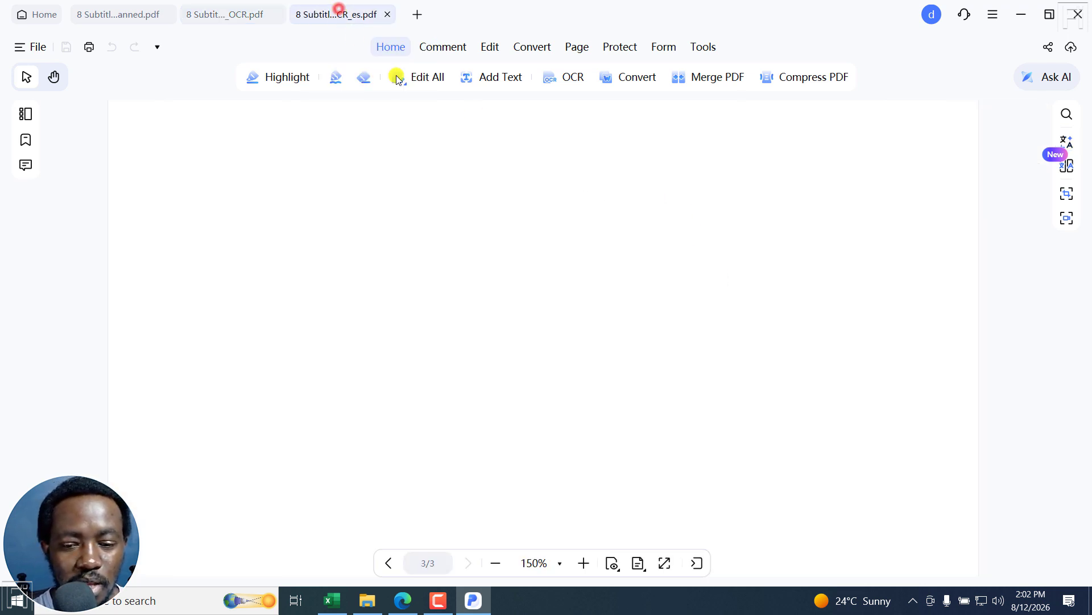